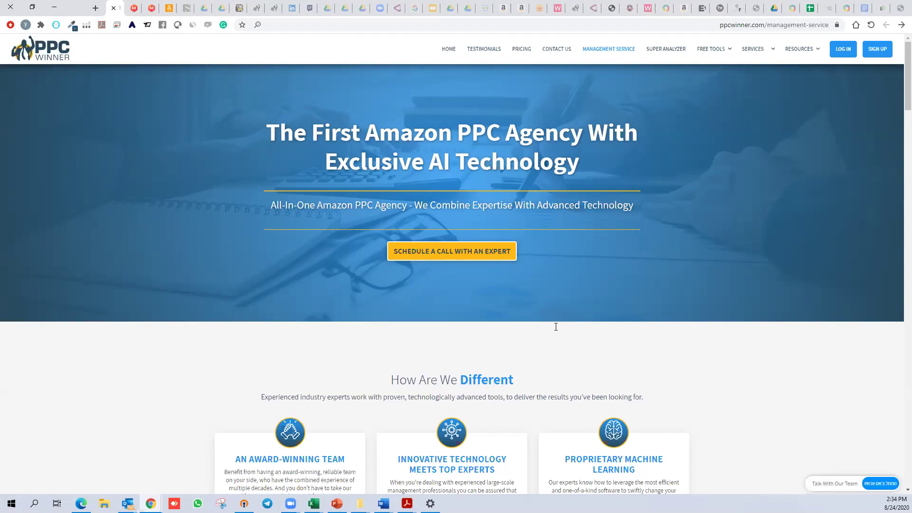
Try the ACoS Calculator's Product Price field, then go to One Word Grouper's empty text box
mouse_move(722, 52)
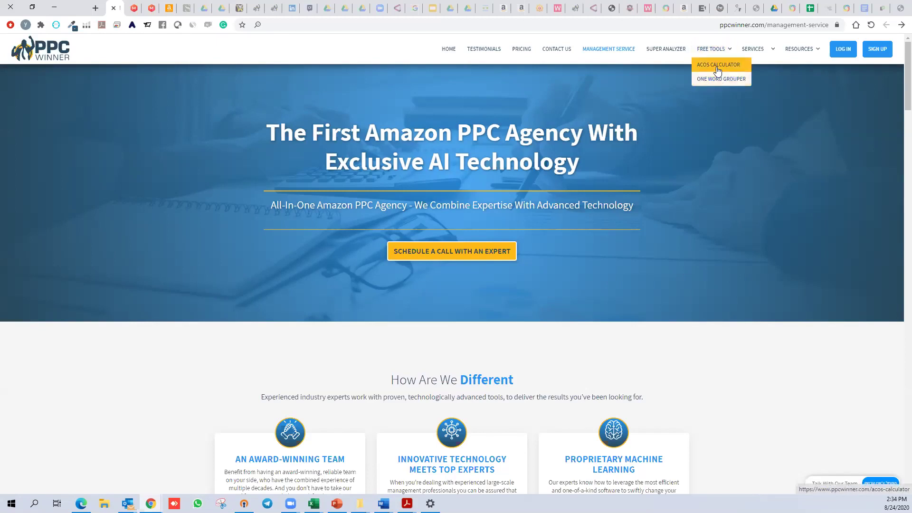
left_click(717, 70)
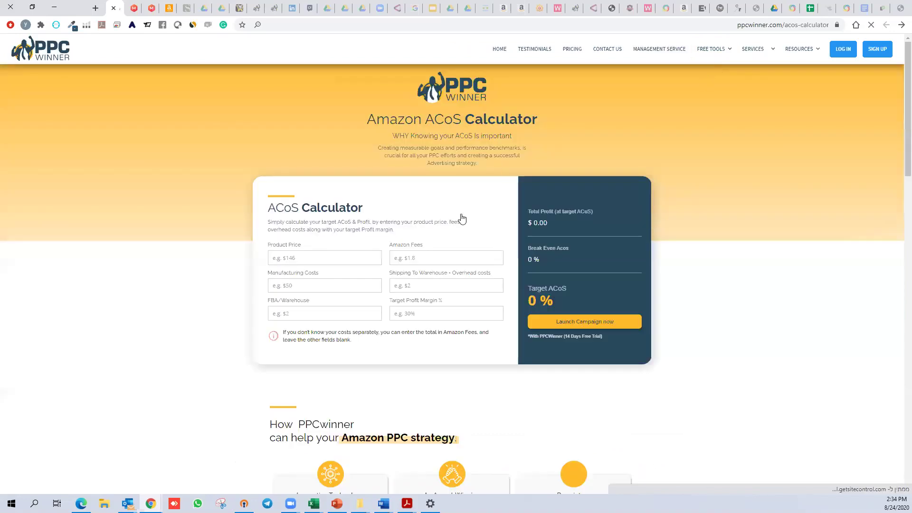
left_click(343, 265)
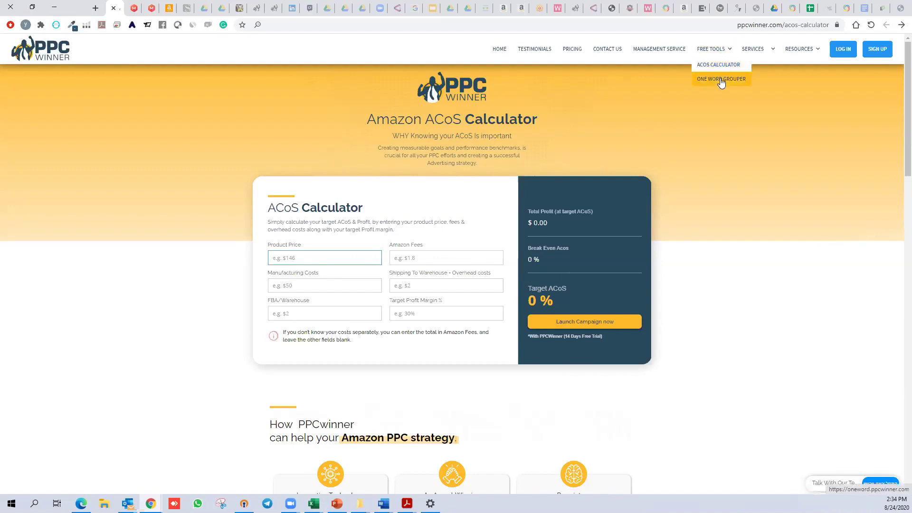
left_click(720, 81)
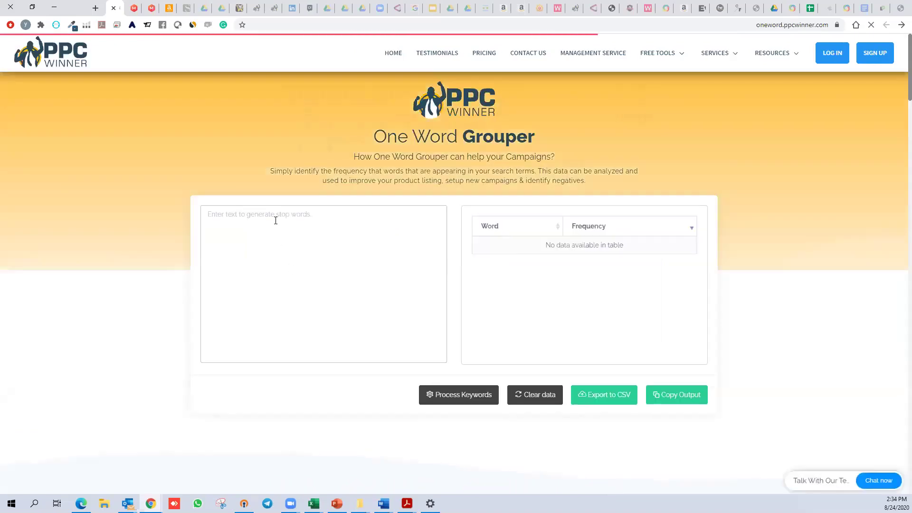
left_click(276, 220)
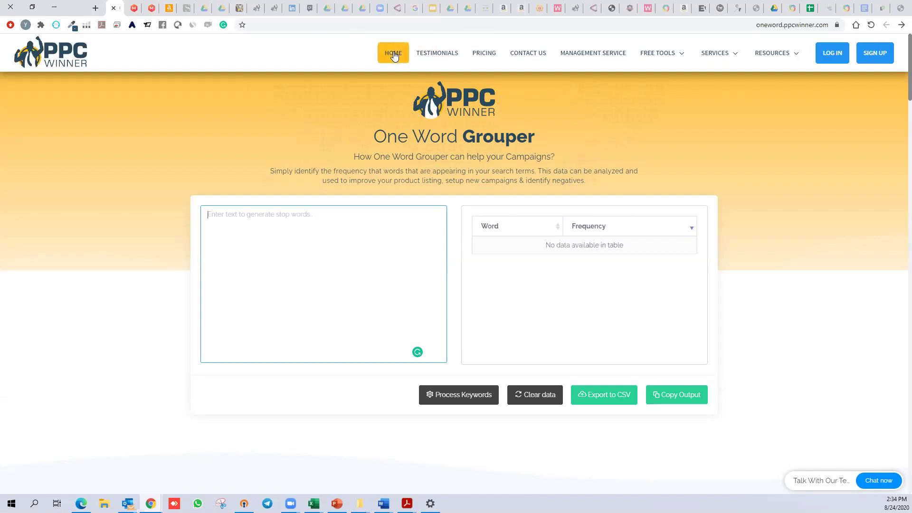
Return to the PPC Winner home page and log in to reach the Promotion Manager
left_click(44, 53)
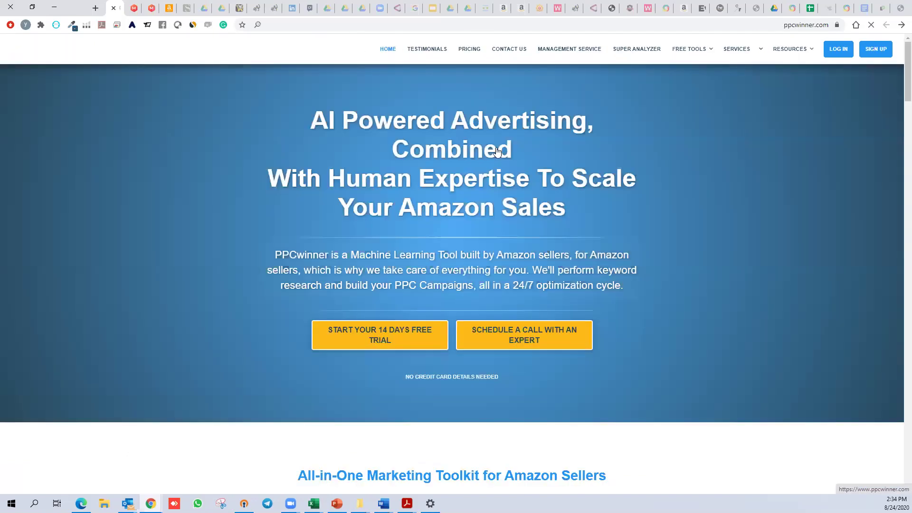
left_click(842, 49)
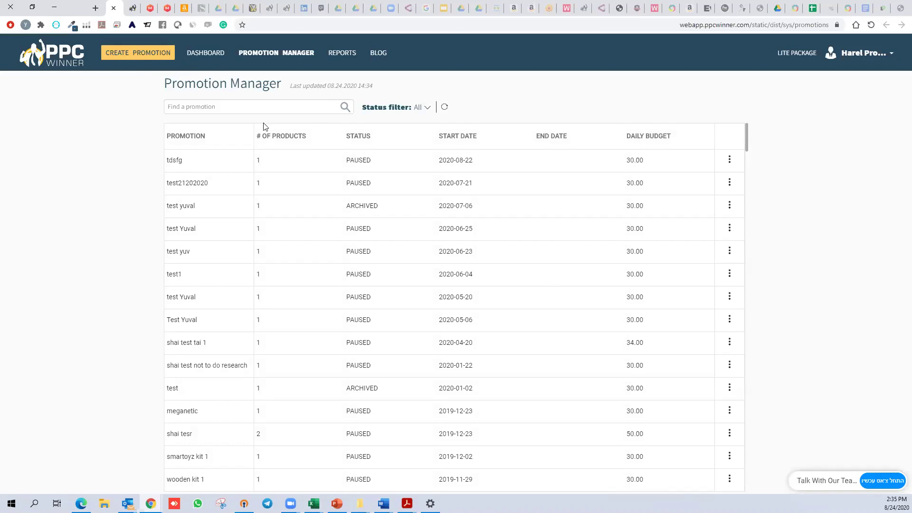
Create a new promotion named 'test2408' with a daily budget of 30
left_click(133, 53)
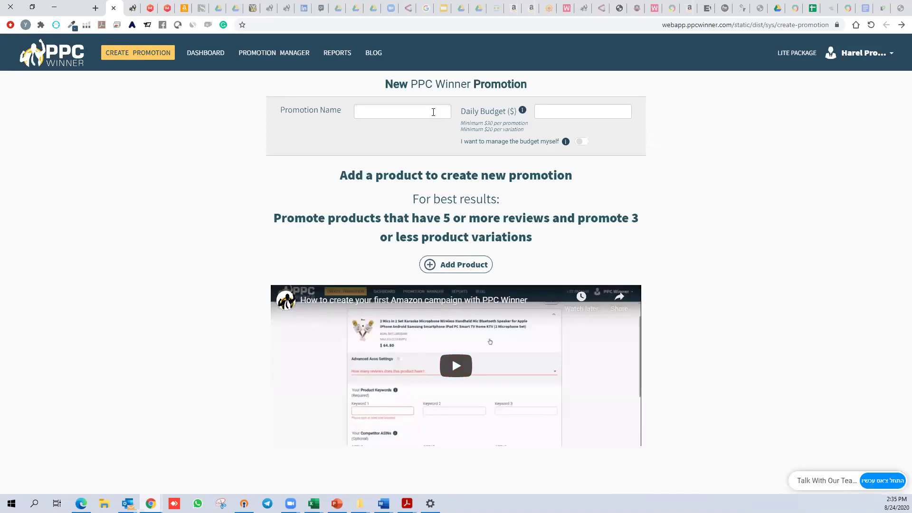
type("test2408")
left_click(590, 113)
type("30")
Select the 600W Led Grow Light Kit as the promotion's product
left_click(471, 266)
scroll(294, 260, "down", 1)
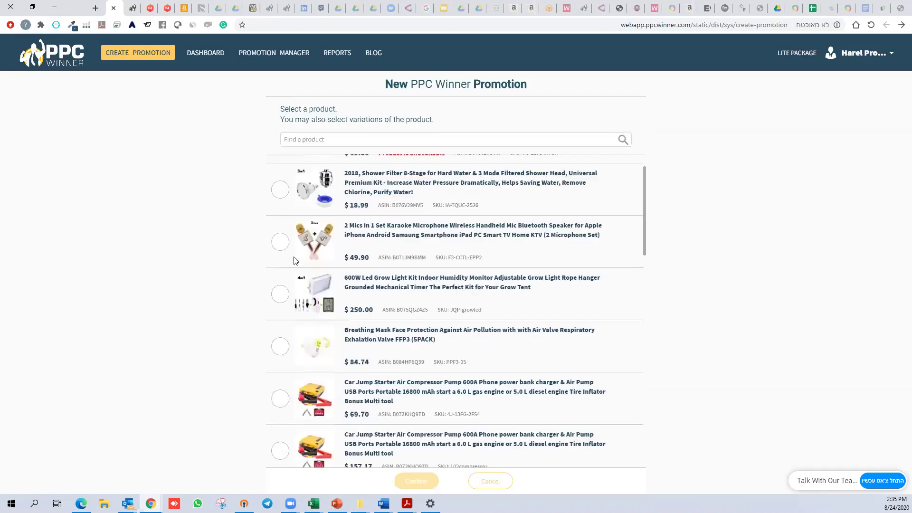
scroll(293, 260, "down", 1)
left_click(276, 243)
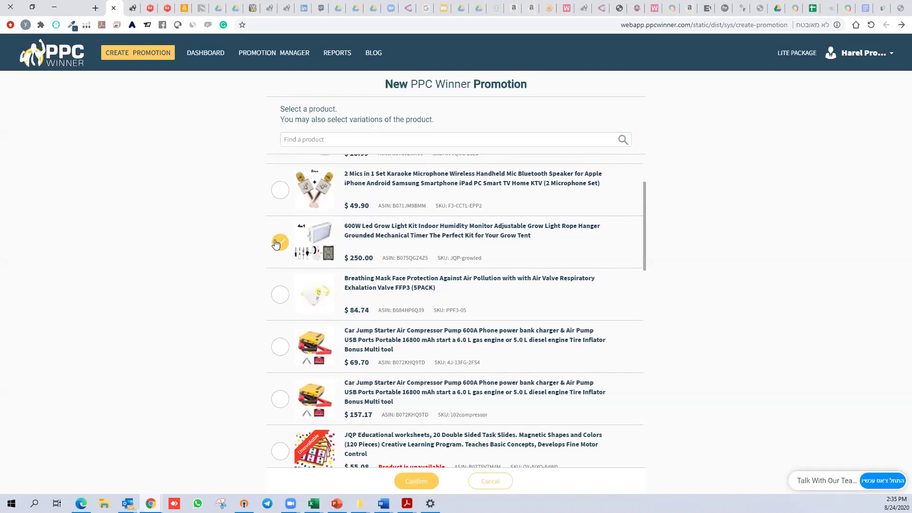
left_click(427, 483)
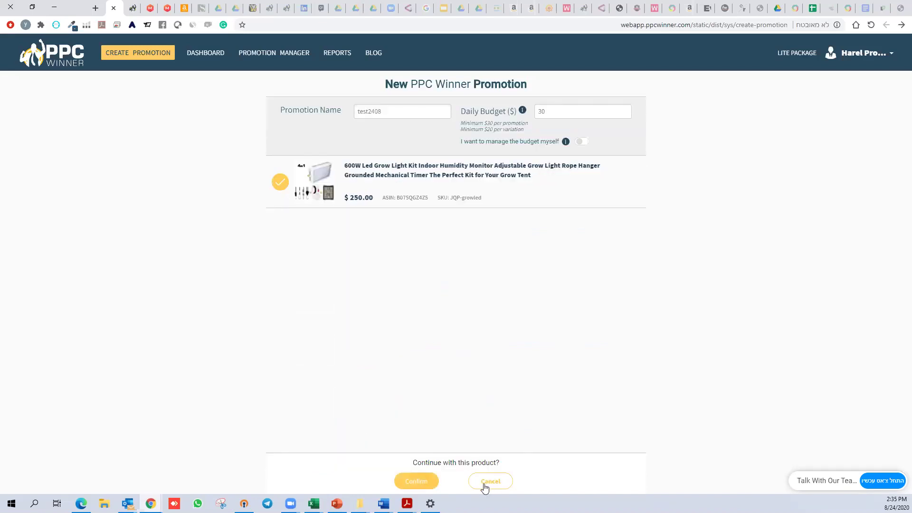
Confirm the grow light, giving it Keyword 1 'led' and the '6 - 10 reviews' tier
left_click(417, 483)
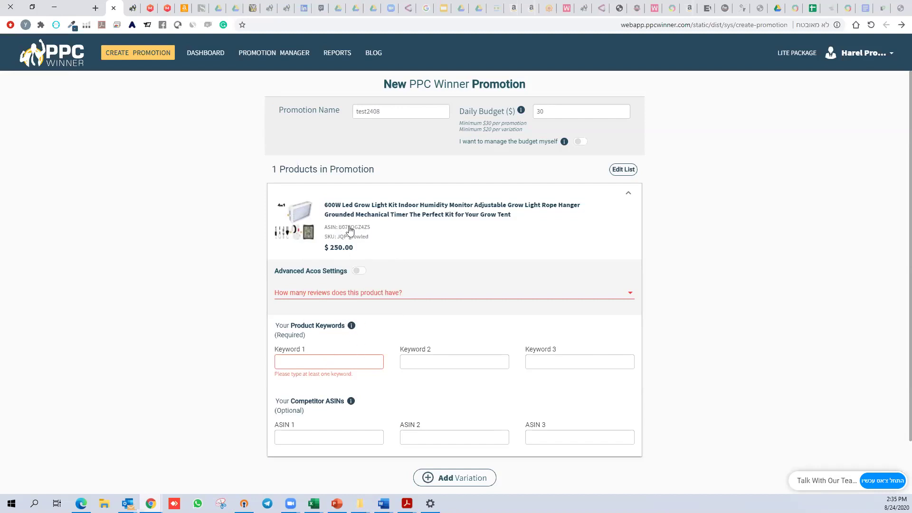
type("led")
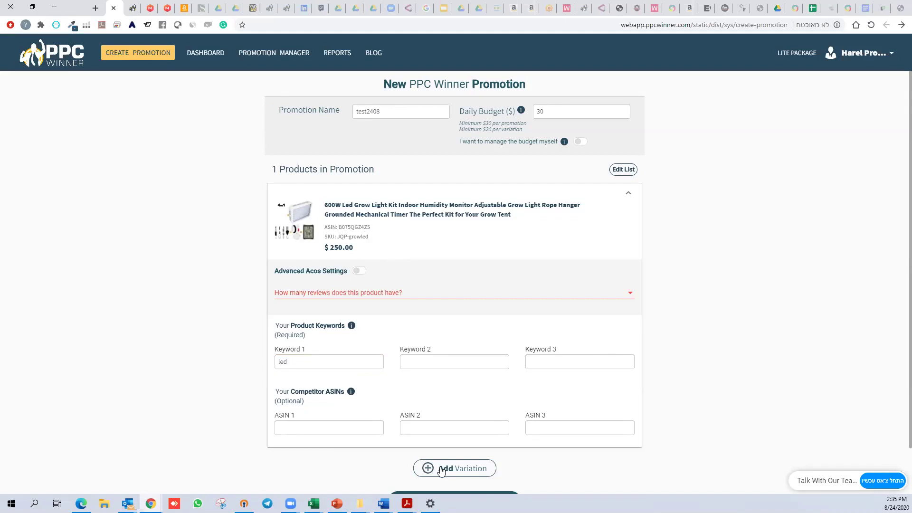
scroll(357, 394, "down", 1)
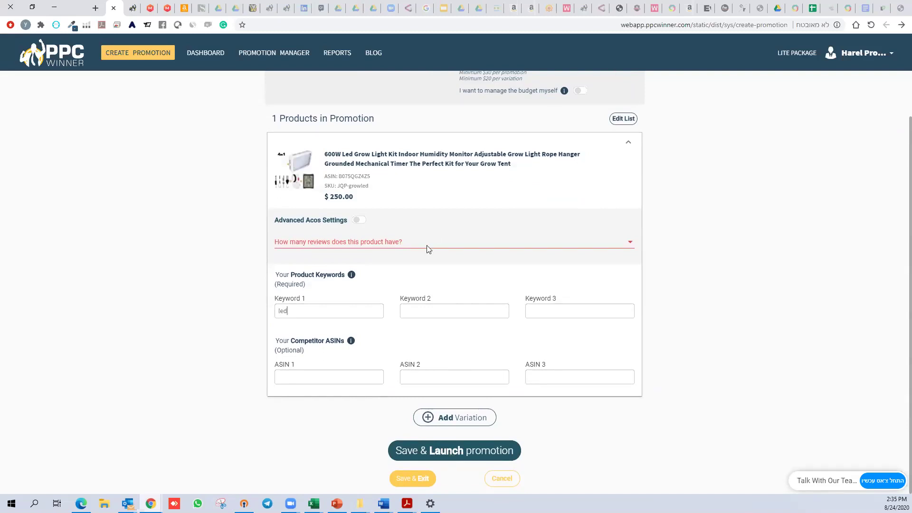
scroll(428, 235, "up", 1)
scroll(429, 235, "down", 1)
scroll(429, 234, "up", 1)
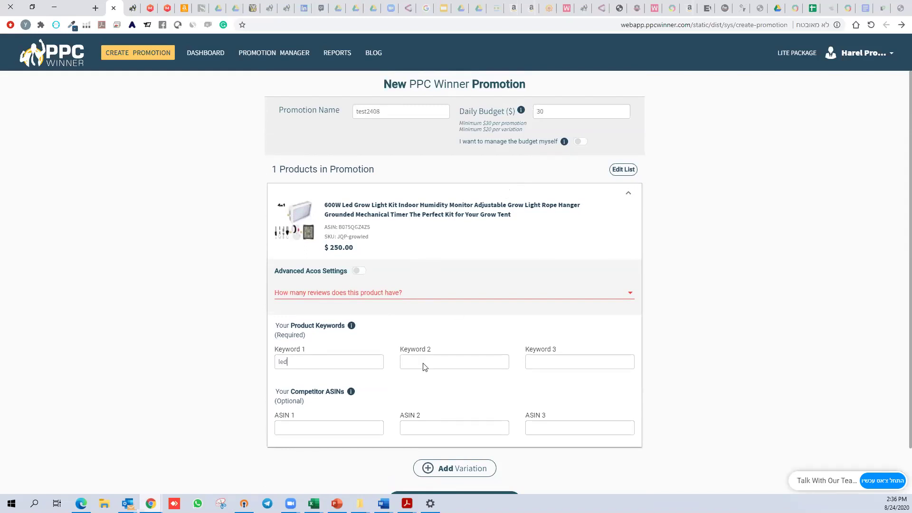
left_click(428, 295)
left_click(332, 324)
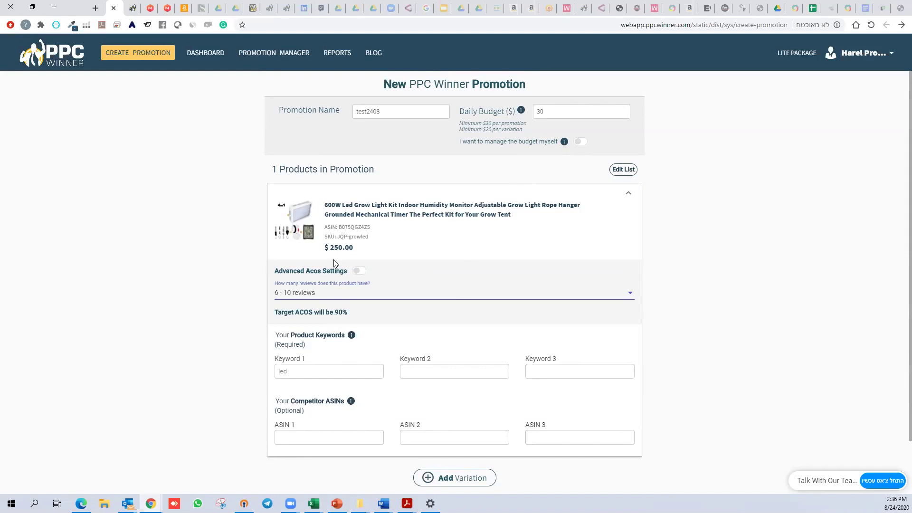
View the Reports Center's promotion results for 05/01/2019 - 06/29/2019 via the dashboard
left_click(207, 52)
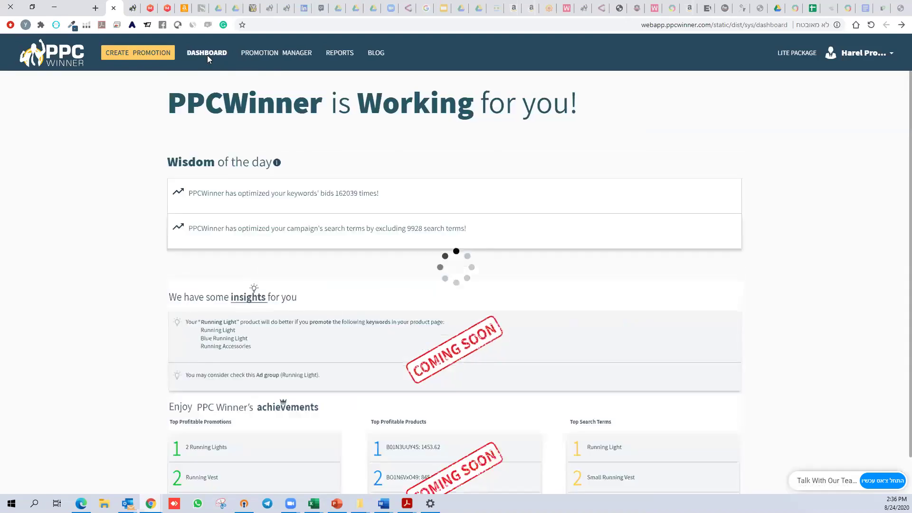
left_click(133, 7)
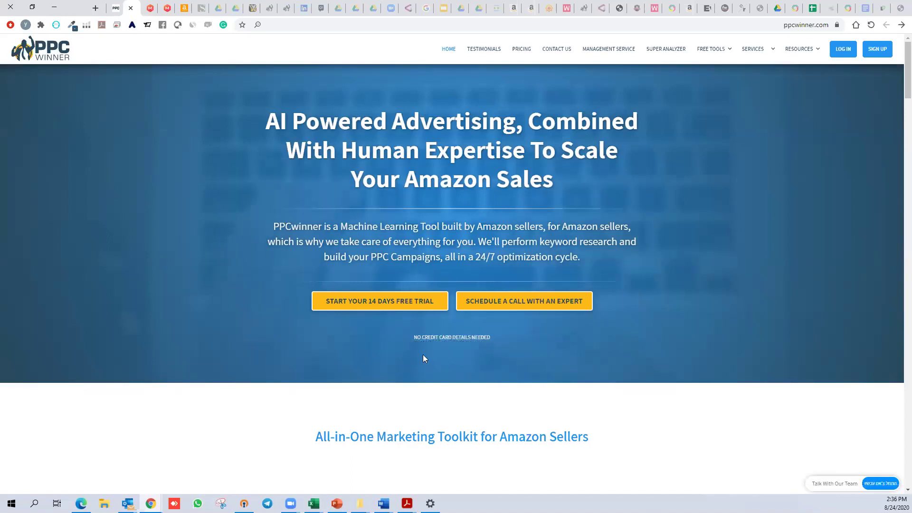
left_click(114, 10)
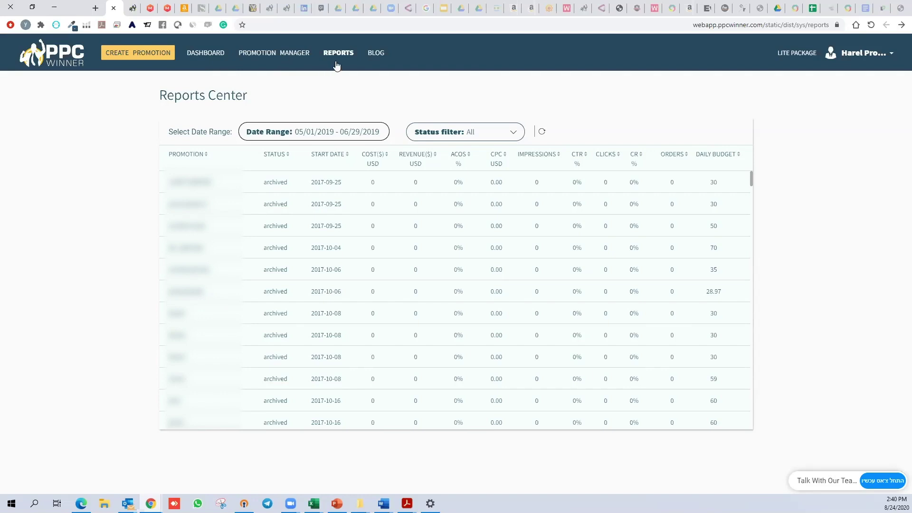
scroll(664, 280, "down", 3)
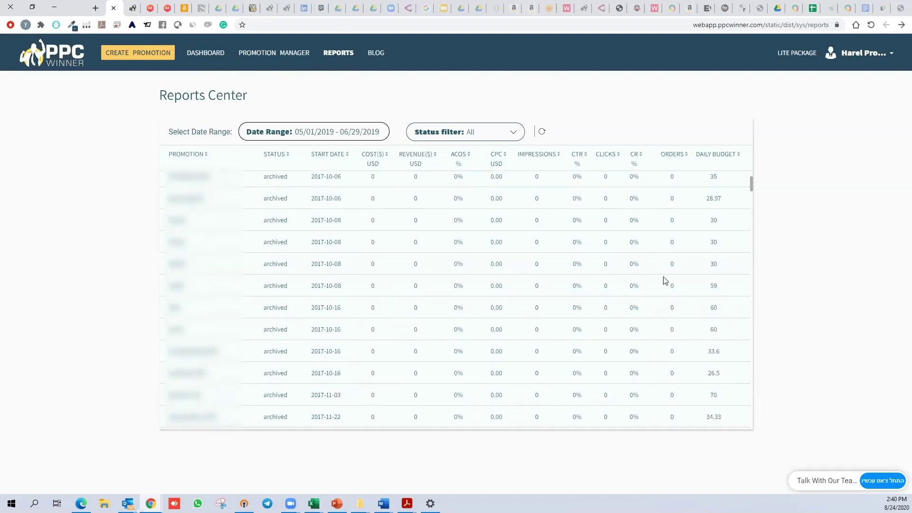
scroll(665, 266, "up", 3)
scroll(707, 252, "down", 10)
scroll(707, 252, "down", 4)
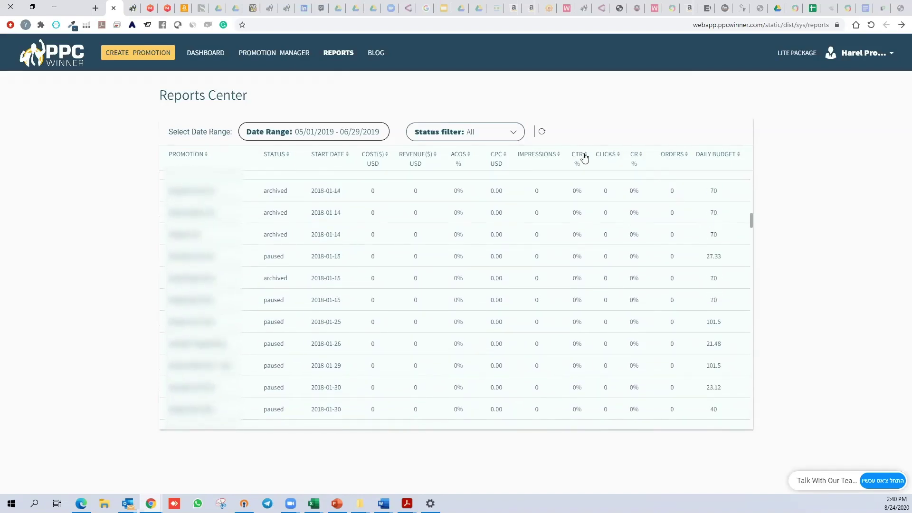
left_click_drag(751, 223, 753, 293)
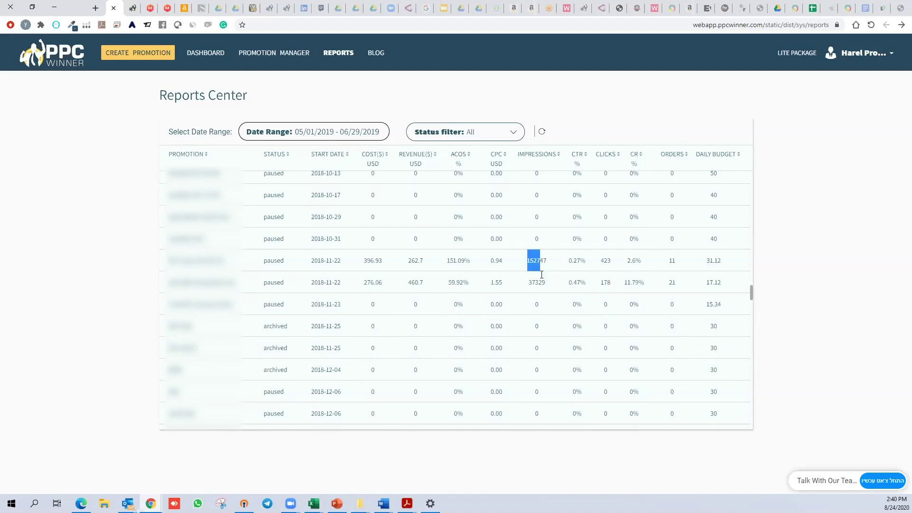
double_click(501, 262)
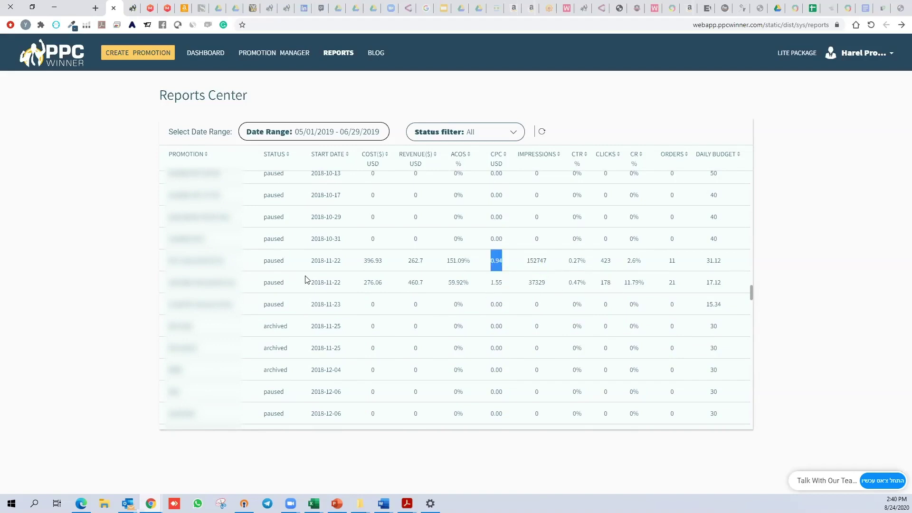